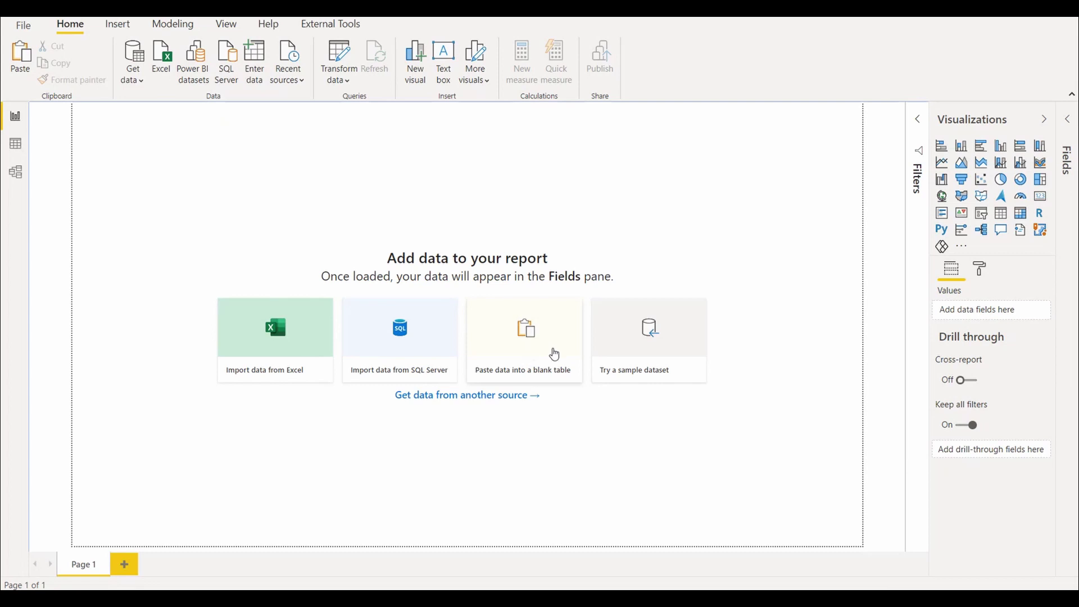
# - Skip the sample data, then load Table1 from the Active Ideas Excel workbook
pyautogui.click(632, 348)
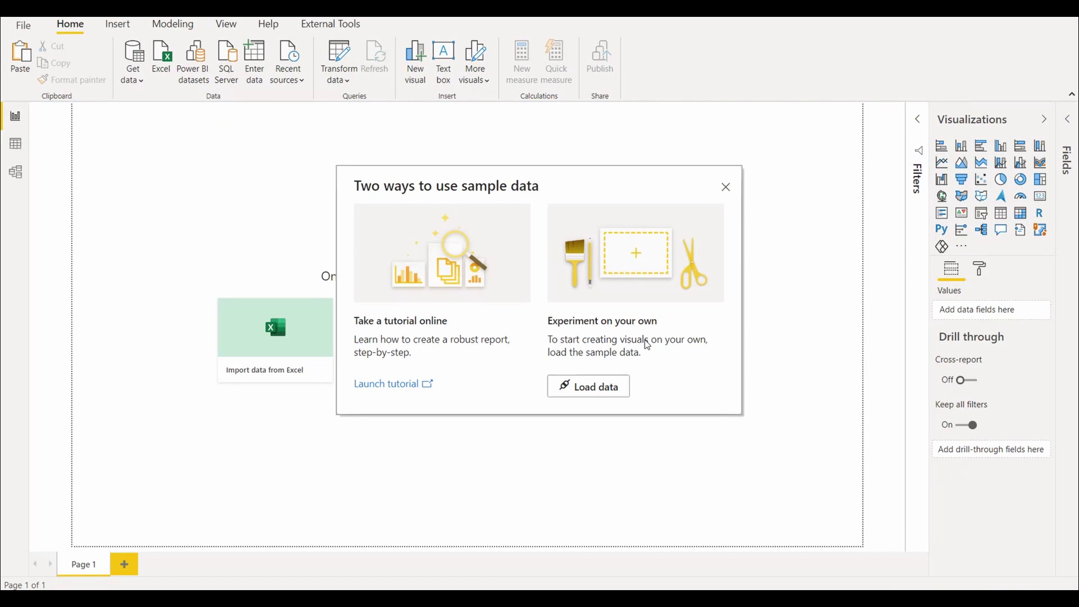
pyautogui.press('Escape')
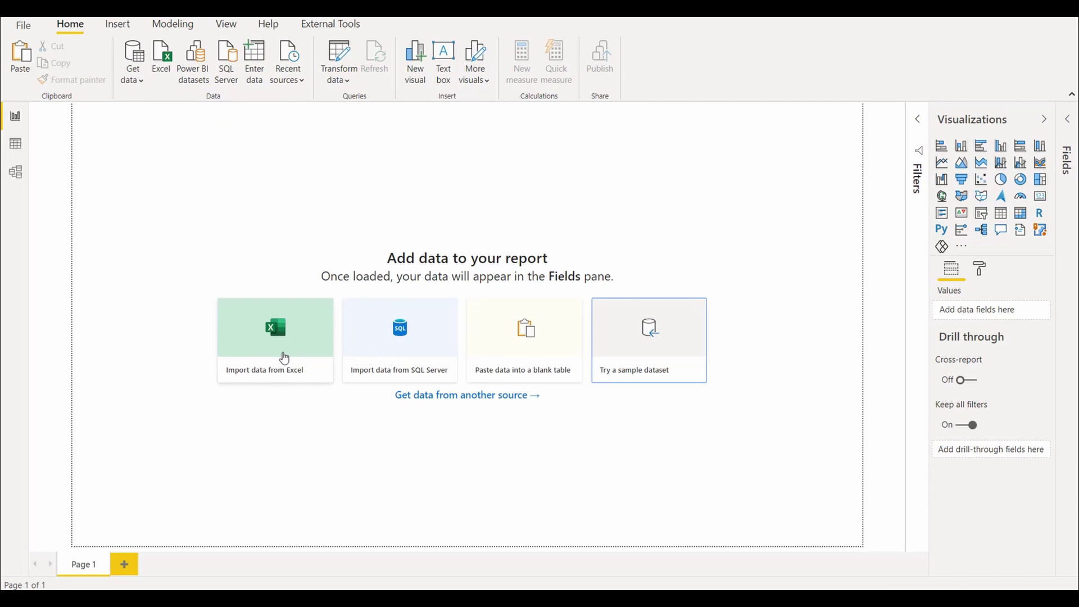
pyautogui.click(284, 358)
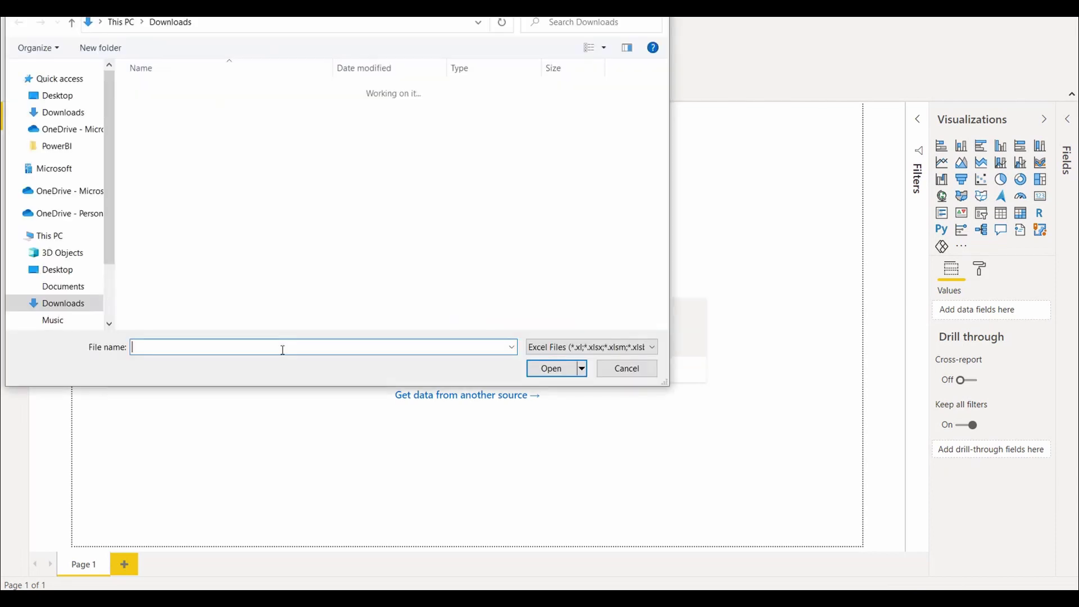
pyautogui.click(255, 112)
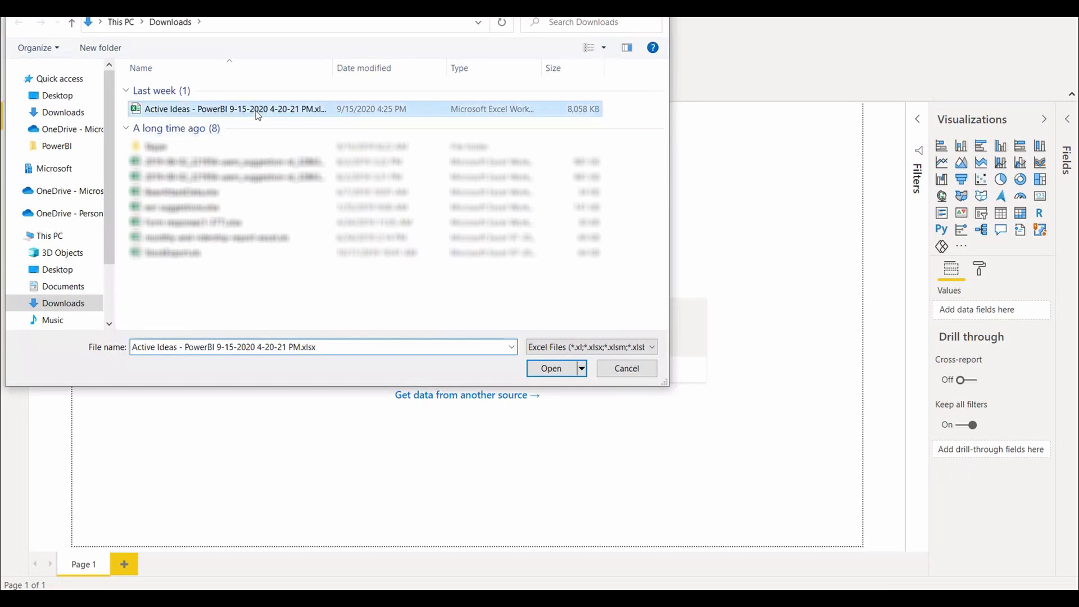
pyautogui.doubleClick(257, 114)
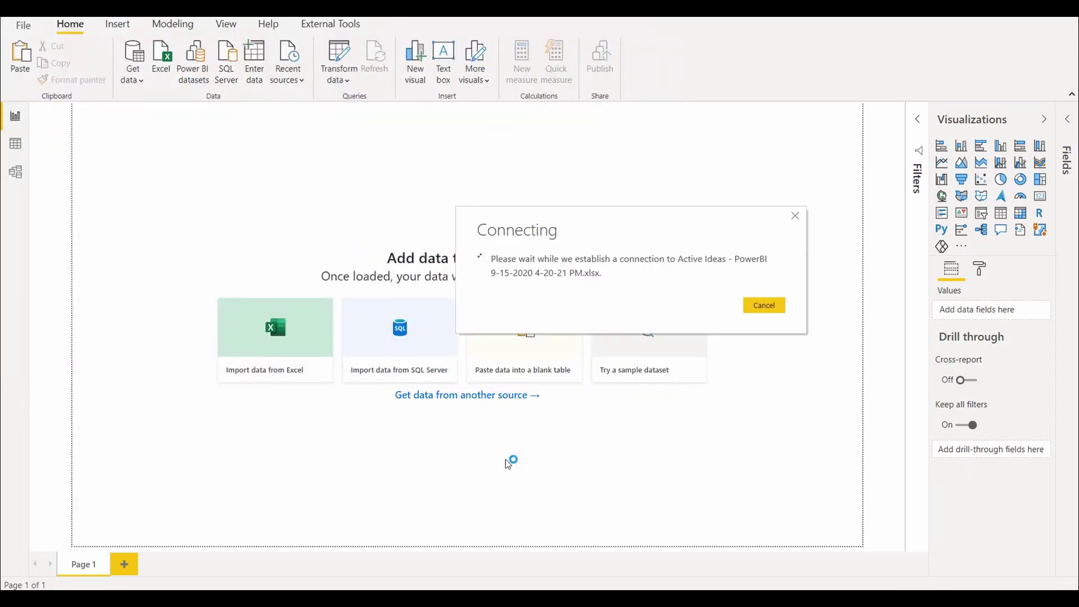
pyautogui.click(325, 160)
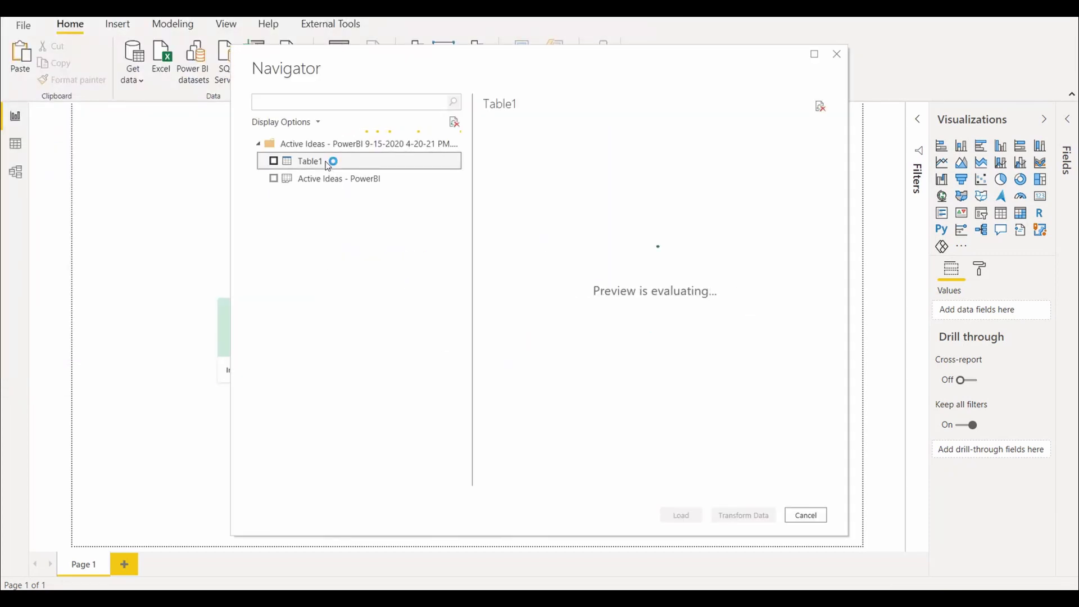
pyautogui.click(272, 160)
pyautogui.click(681, 516)
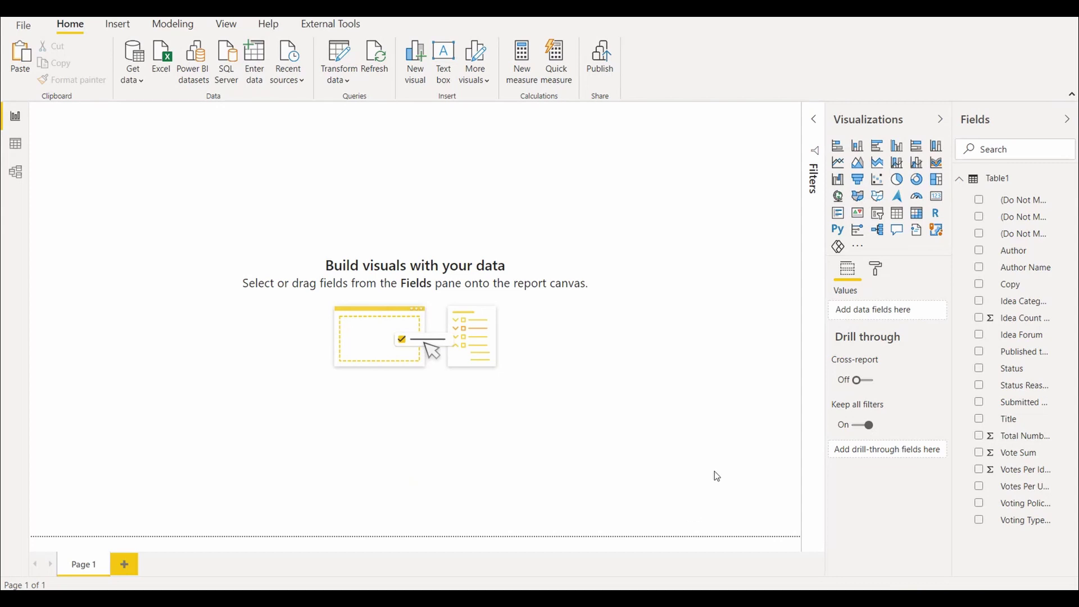
# - Drag an idea count field onto the report canvas
pyautogui.moveTo(1012, 317); pyautogui.dragTo(424, 303)
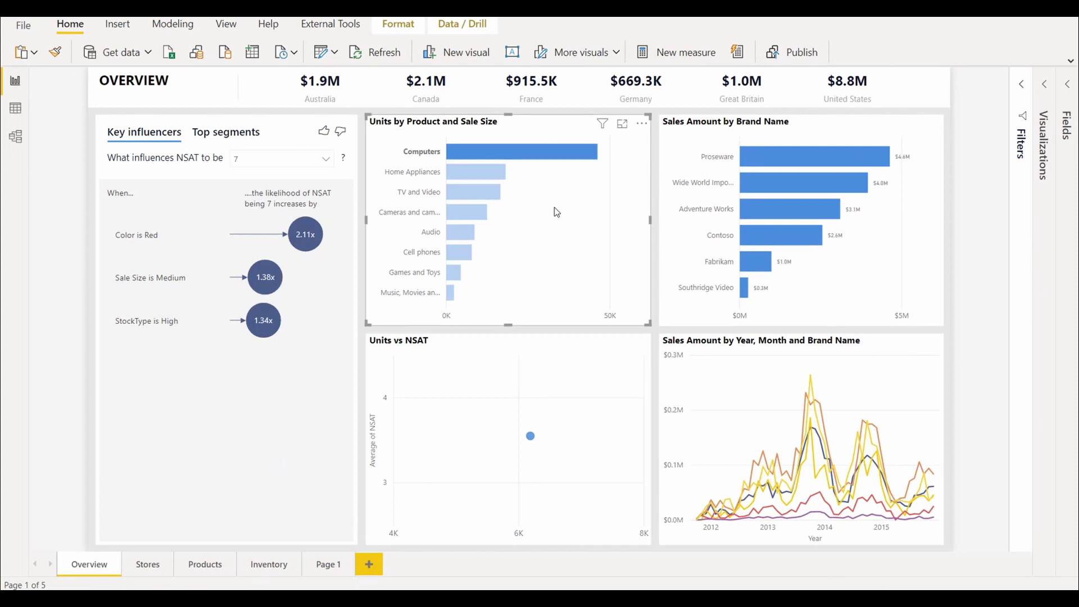
# - Cross-filter the Overview with product bar and line-chart range selections, then clear them
pyautogui.keyDown('ctrl'); pyautogui.click(495, 192); pyautogui.keyUp('ctrl')
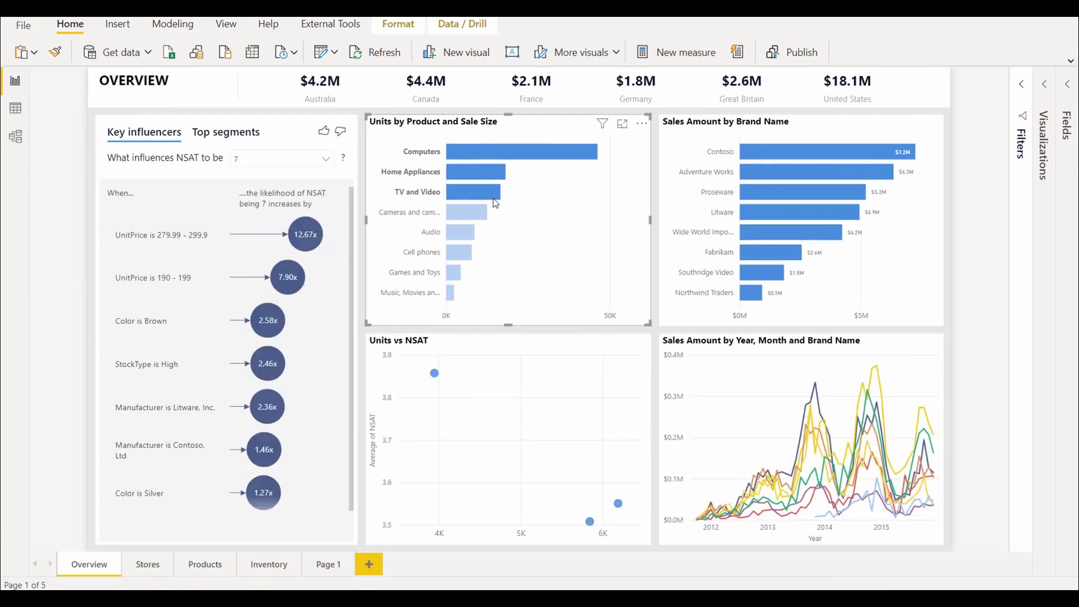
pyautogui.click(535, 209)
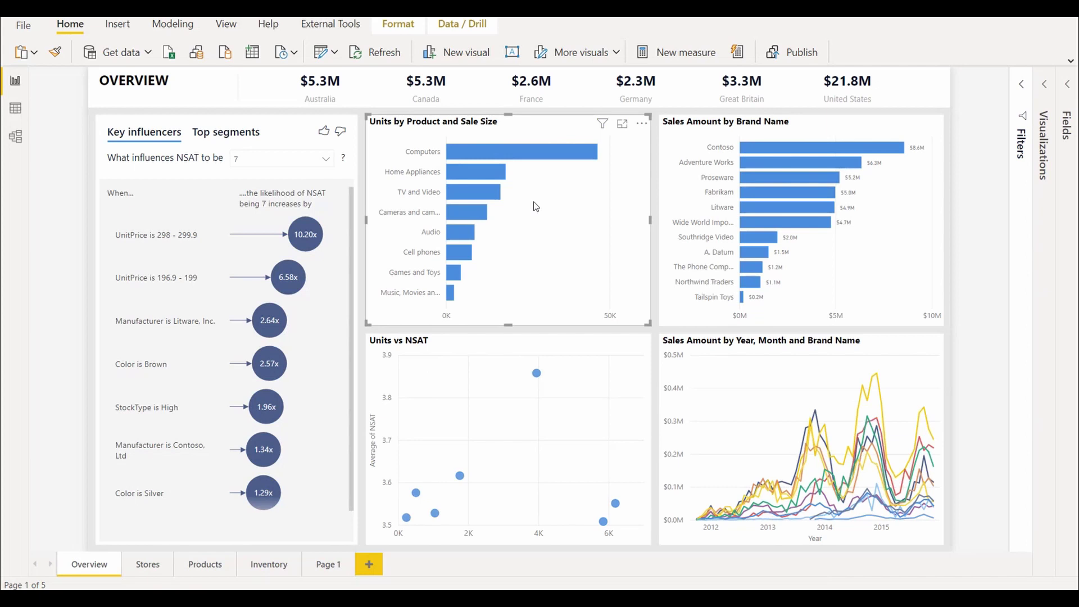
pyautogui.moveTo(583, 222); pyautogui.dragTo(436, 138)
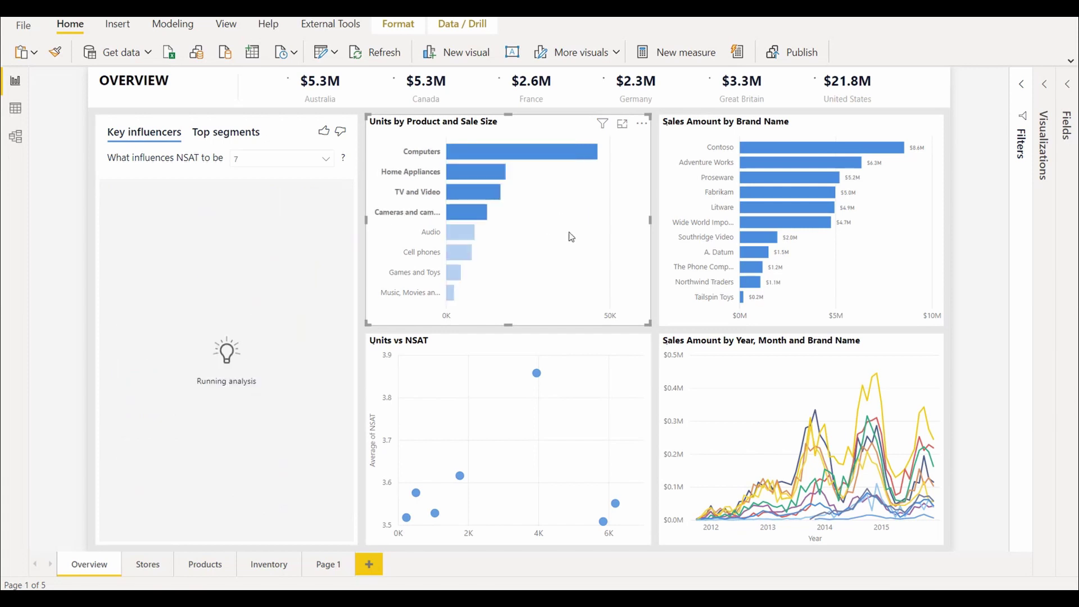
pyautogui.click(675, 287)
pyautogui.moveTo(758, 364); pyautogui.dragTo(934, 445)
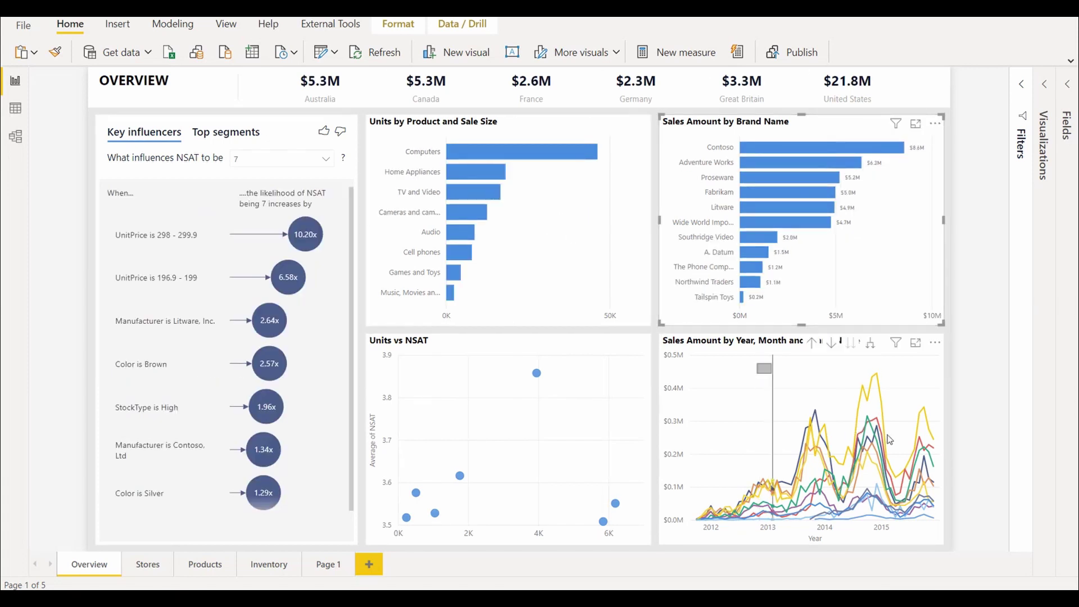
pyautogui.moveTo(924, 442)
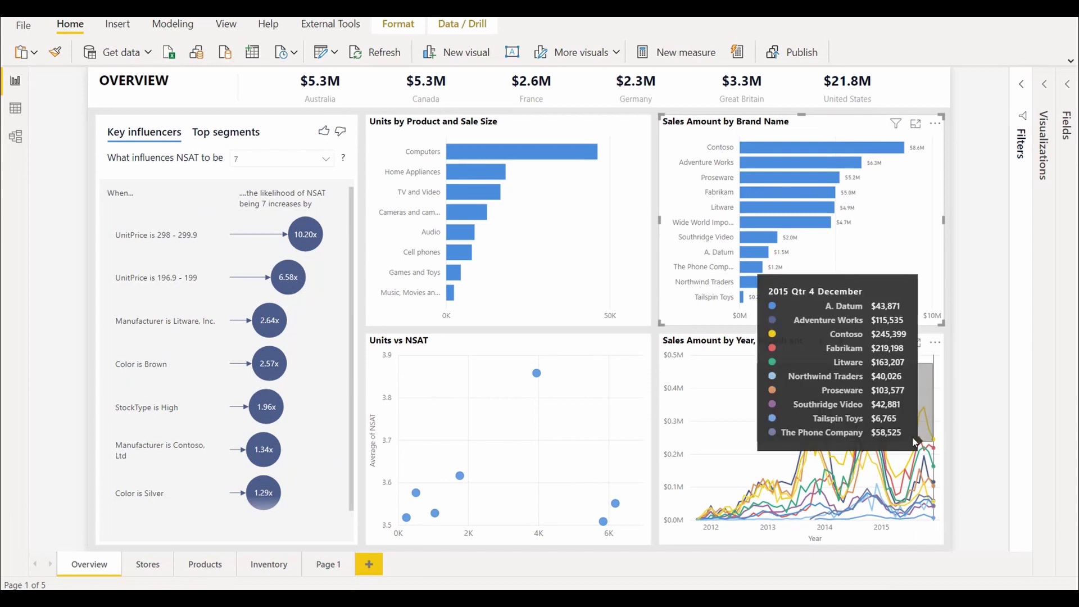
pyautogui.moveTo(933, 445); pyautogui.dragTo(934, 444)
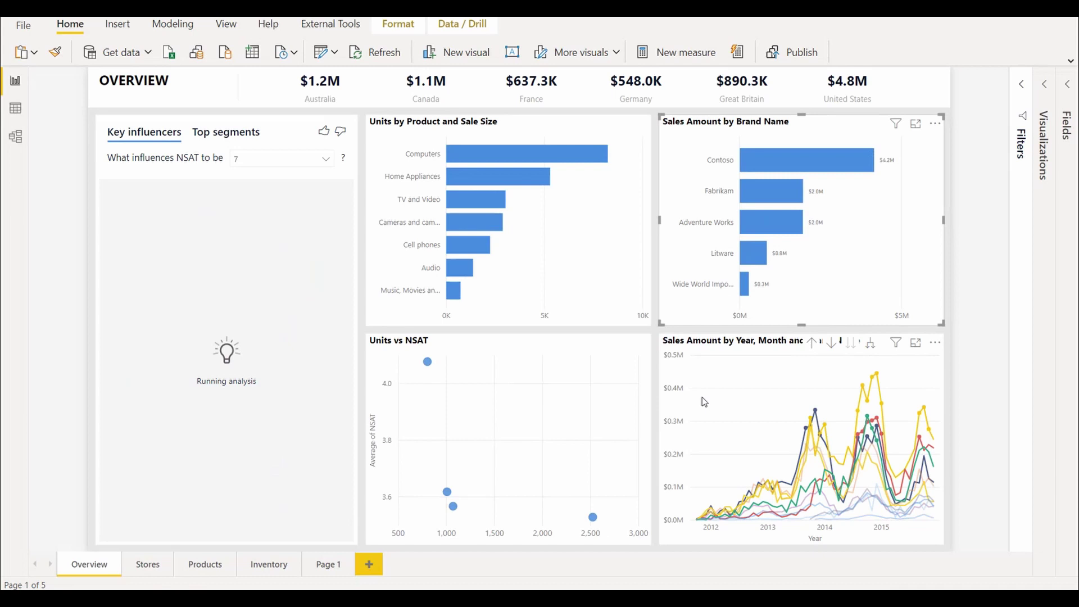
pyautogui.click(552, 427)
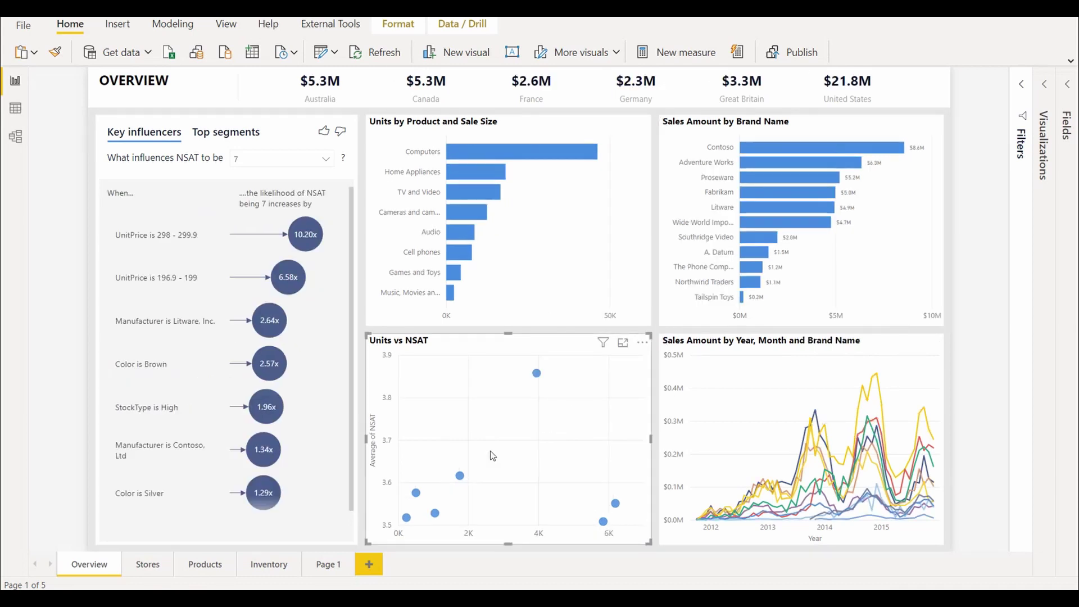
pyautogui.moveTo(481, 449); pyautogui.dragTo(386, 541)
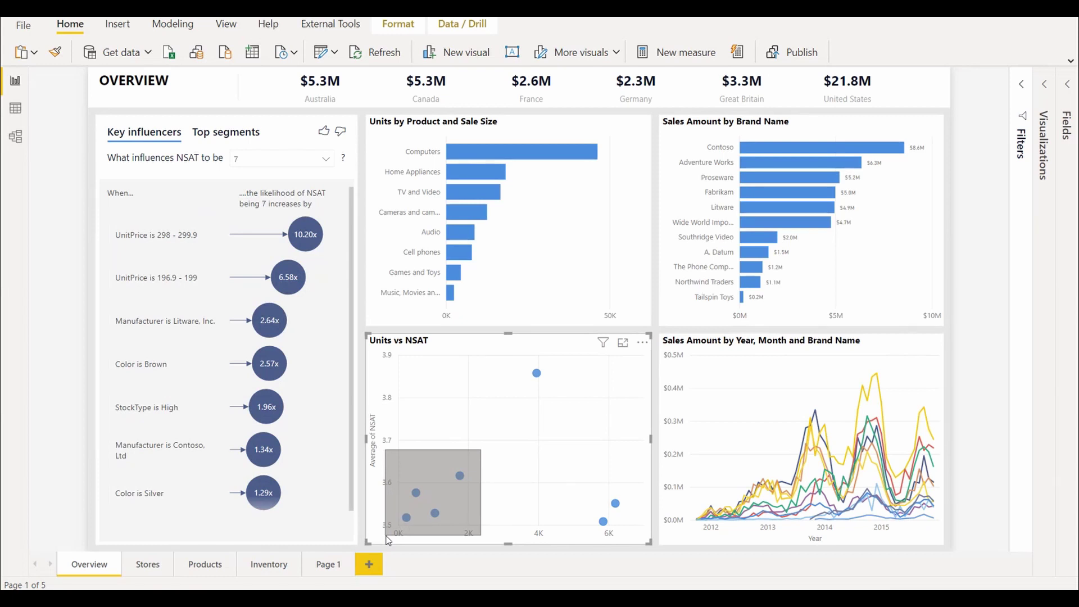
pyautogui.moveTo(388, 541); pyautogui.dragTo(387, 541)
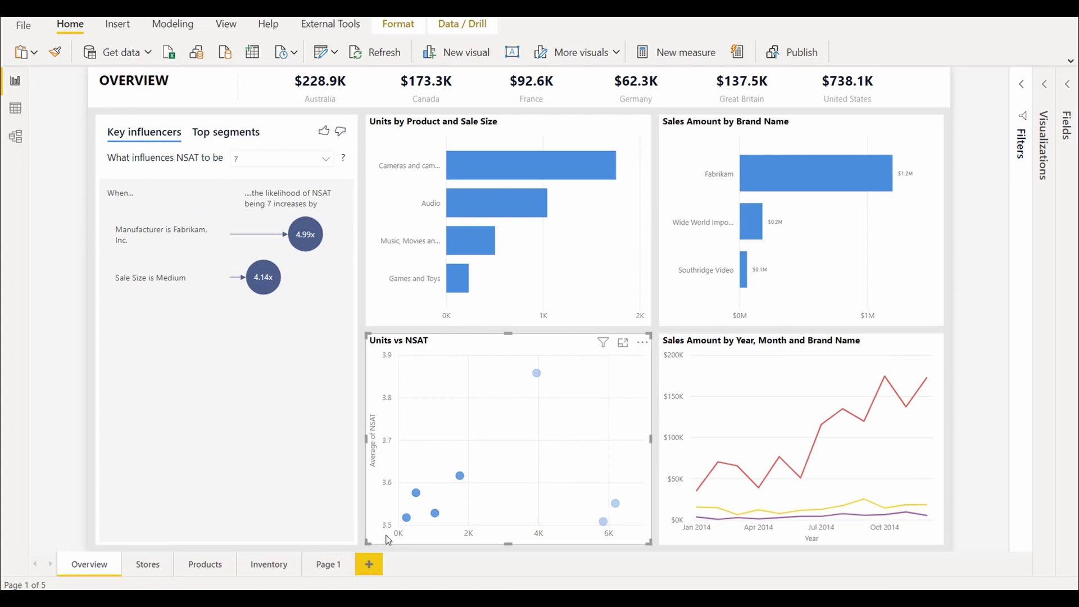
pyautogui.click(503, 415)
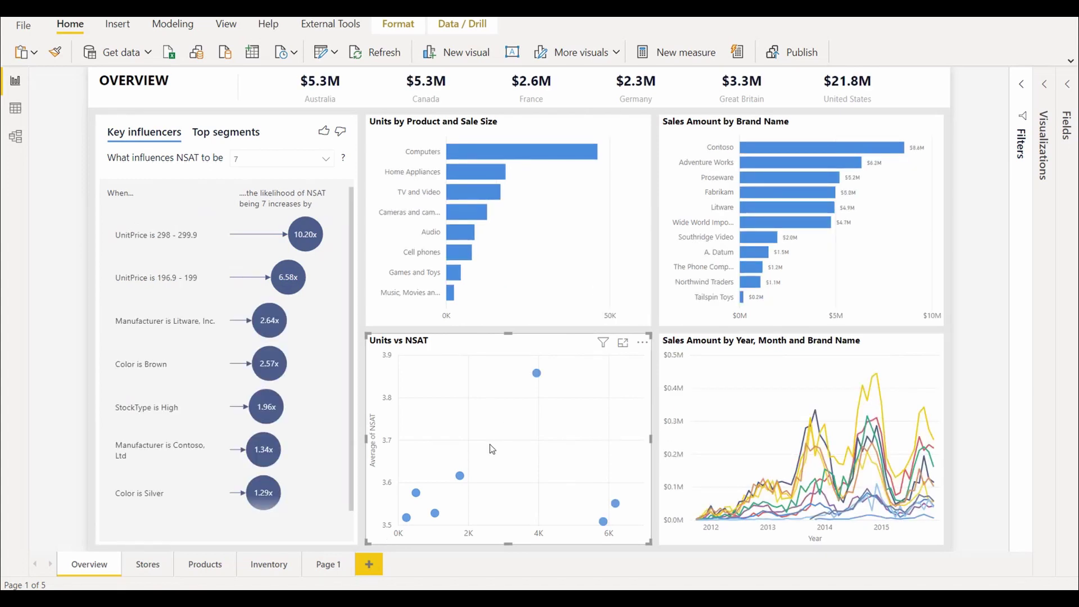
pyautogui.moveTo(490, 445); pyautogui.dragTo(393, 533)
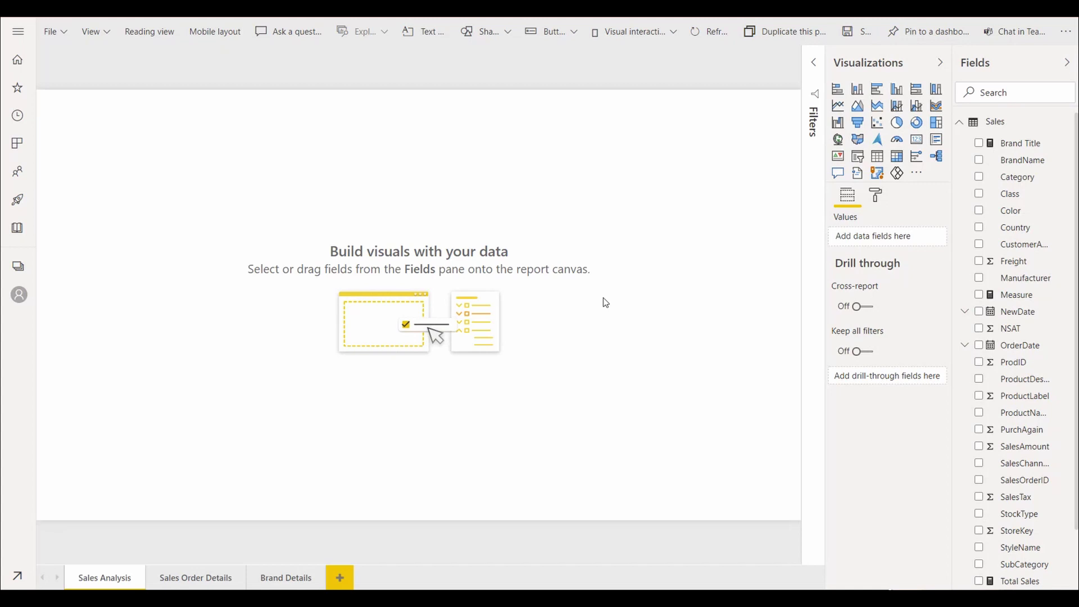
# - Build a stacked column chart of Freight by Country, then enlarge and reposition it
pyautogui.click(857, 89)
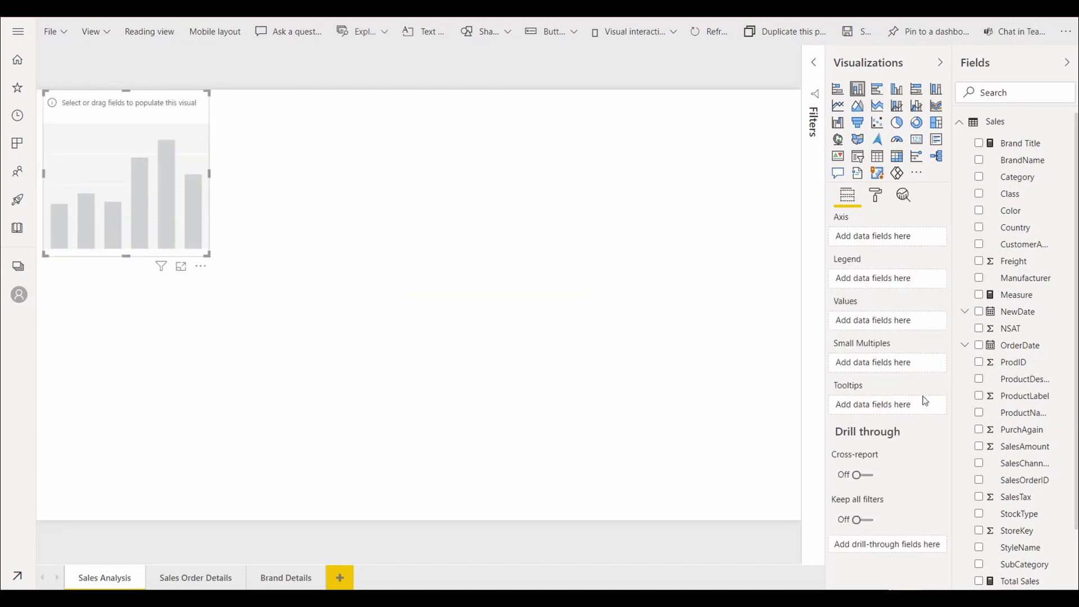
pyautogui.moveTo(1014, 261)
pyautogui.moveTo(1025, 266); pyautogui.dragTo(896, 326)
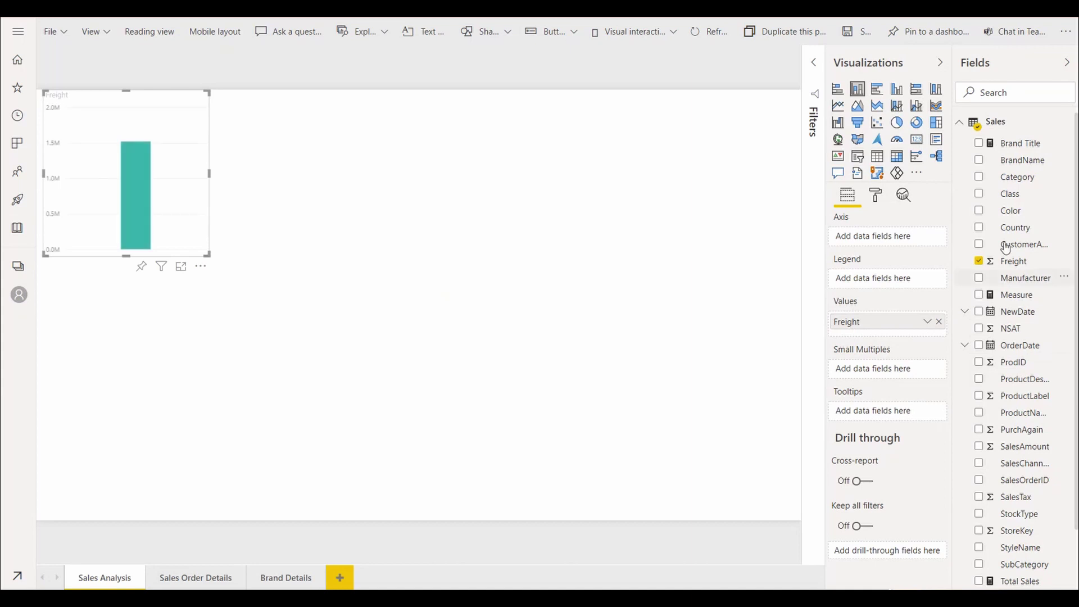
pyautogui.moveTo(1026, 227); pyautogui.dragTo(881, 243)
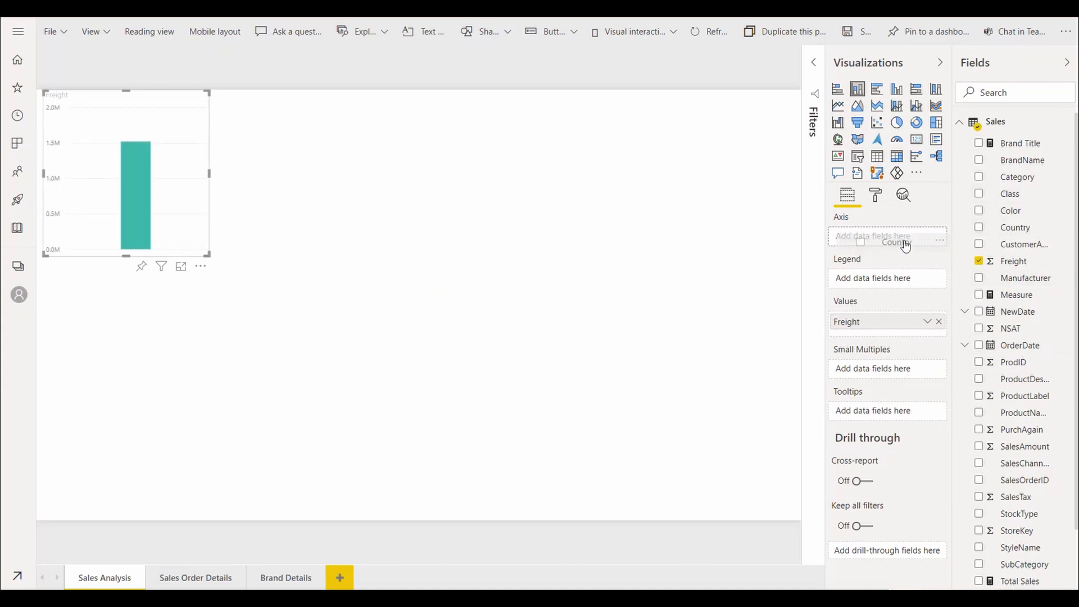
pyautogui.moveTo(208, 254); pyautogui.dragTo(438, 419)
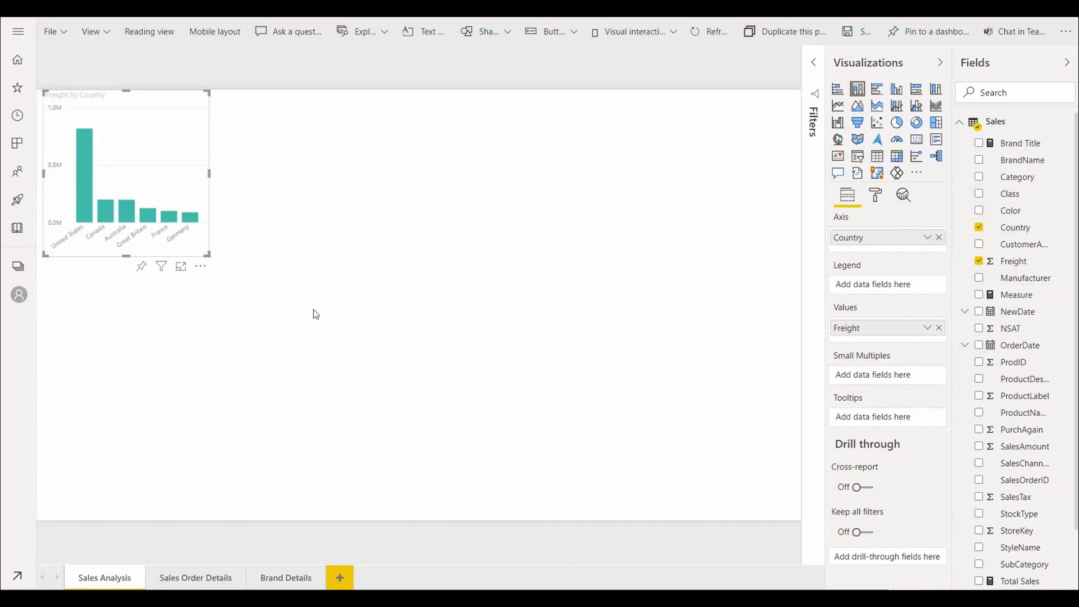
pyautogui.moveTo(327, 252); pyautogui.dragTo(352, 270)
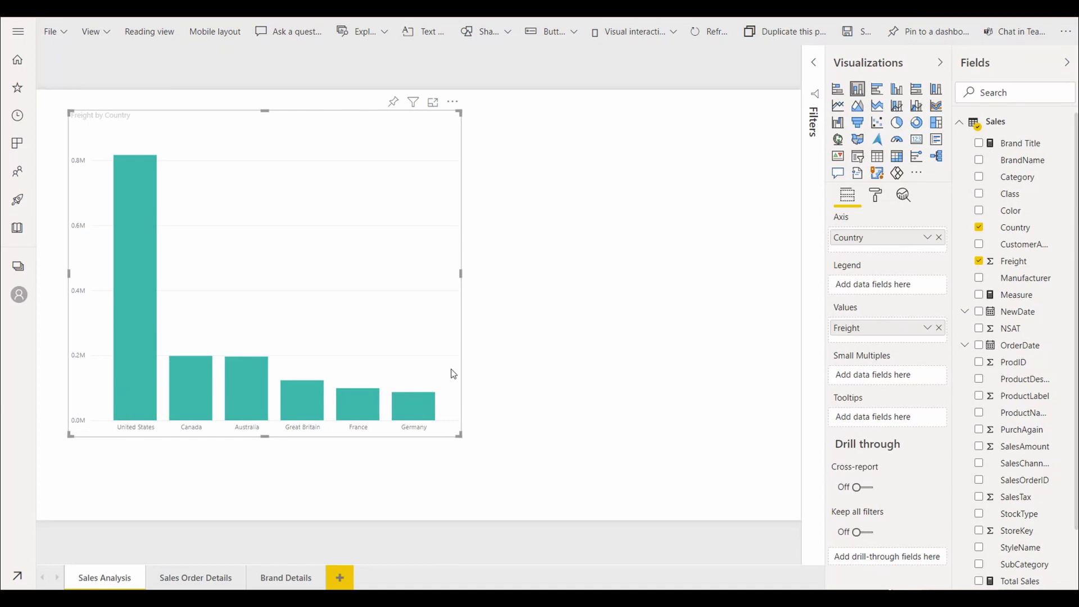
# - Add Category as Small Multiples to the Freight by Country chart
pyautogui.moveTo(1025, 180)
pyautogui.mouseDown()
pyautogui.moveTo(905, 385)
pyautogui.moveTo(896, 380)
pyautogui.mouseUp()
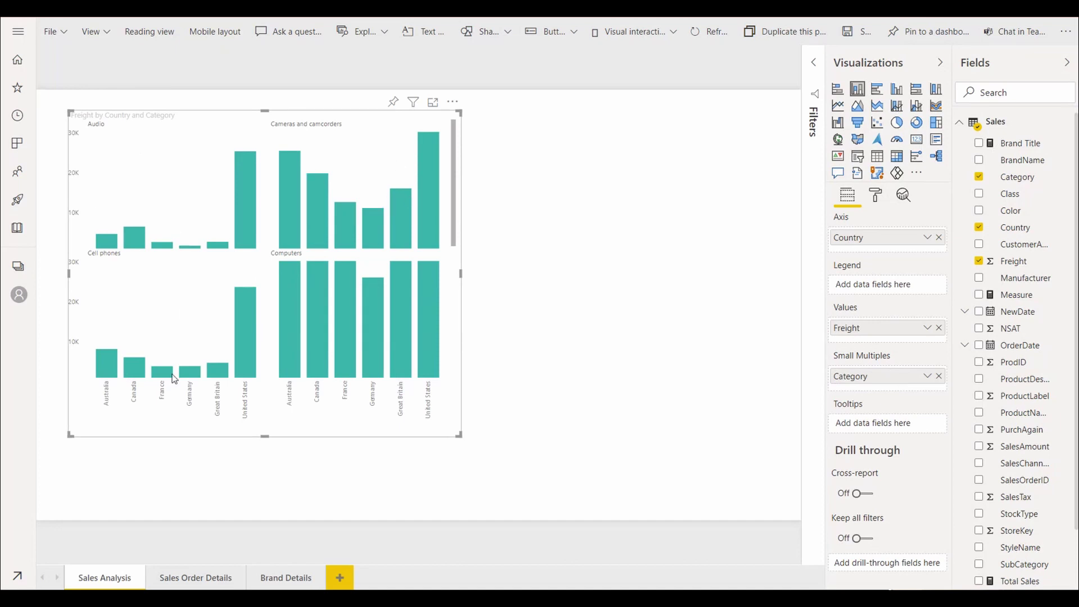
pyautogui.moveTo(454, 245)
pyautogui.mouseDown()
pyautogui.moveTo(453, 393)
pyautogui.moveTo(453, 186)
pyautogui.mouseUp()
# - Show the chart's layout, axes and title format settings
pyautogui.click(876, 194)
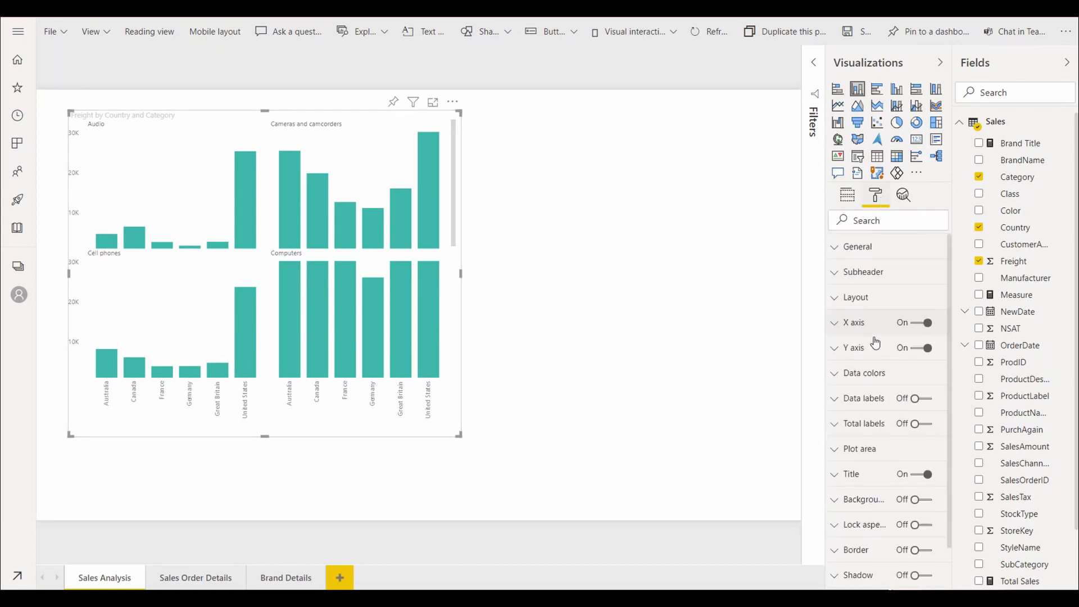